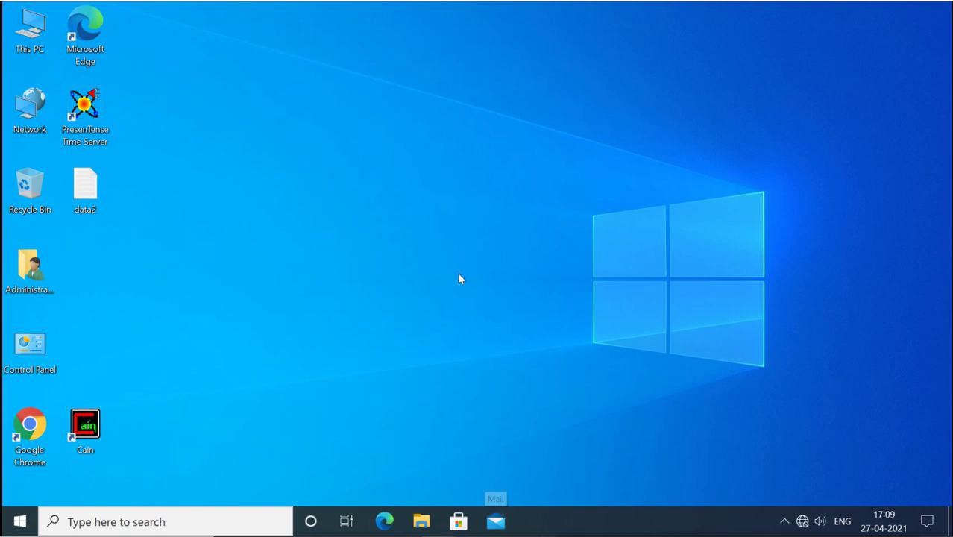
Browse from This PC into Local Disk (C:) and select the pspv zip archive
double_click(26, 48)
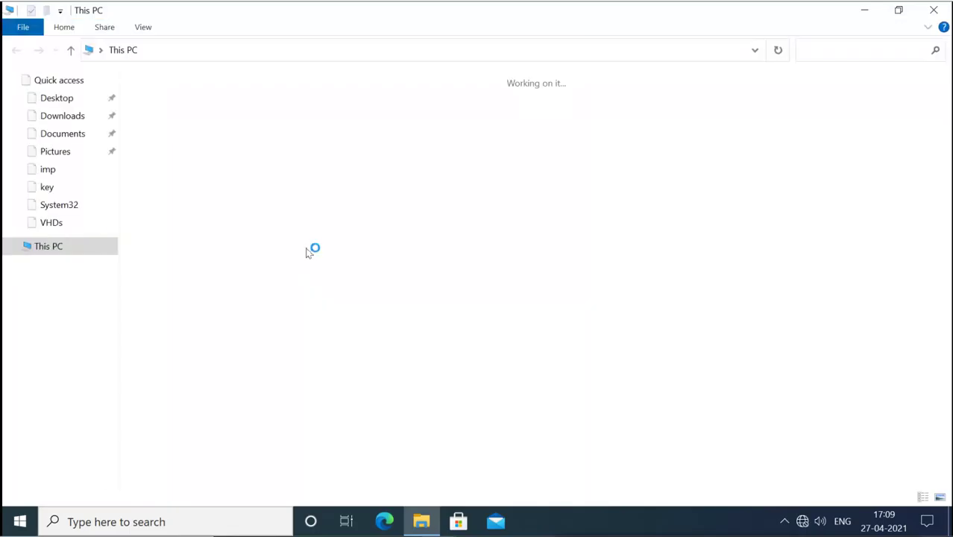
double_click(250, 230)
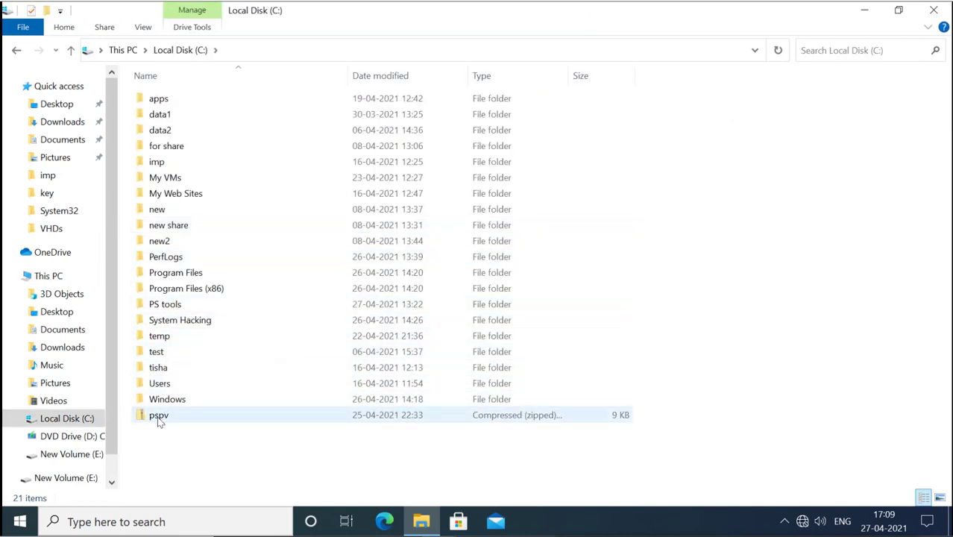
mouse_move(168, 424)
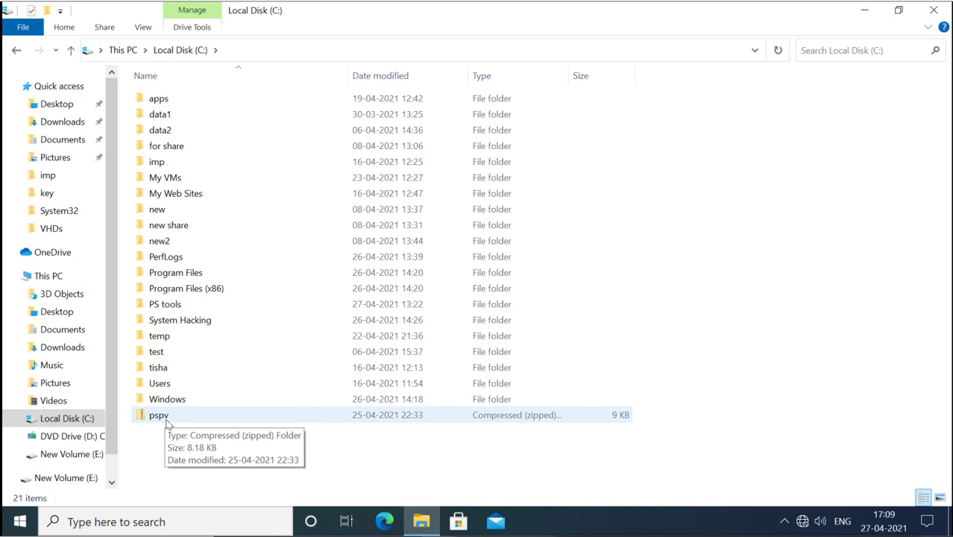
click(167, 422)
Extract the pspv zip archive to C:\pspv and open the extracted pspv folder
right_click(167, 422)
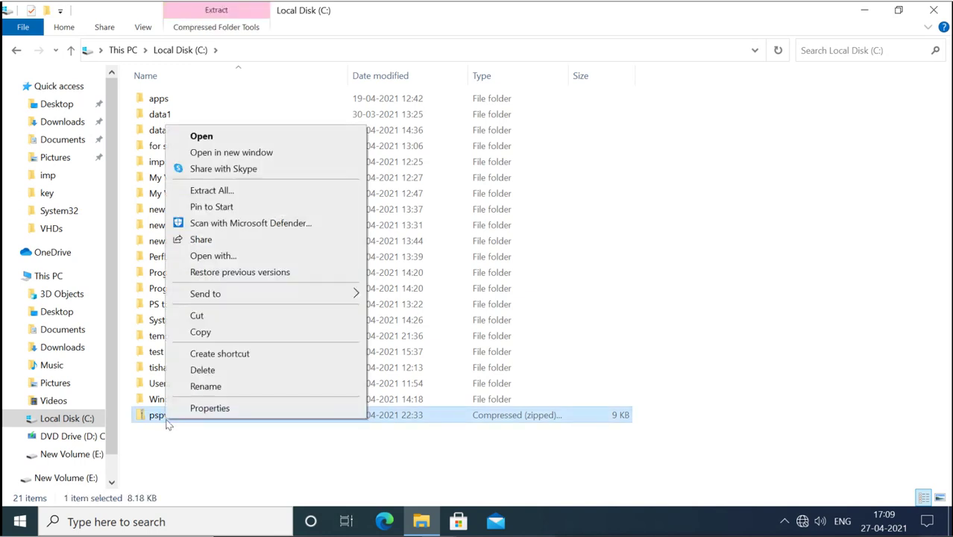
click(271, 194)
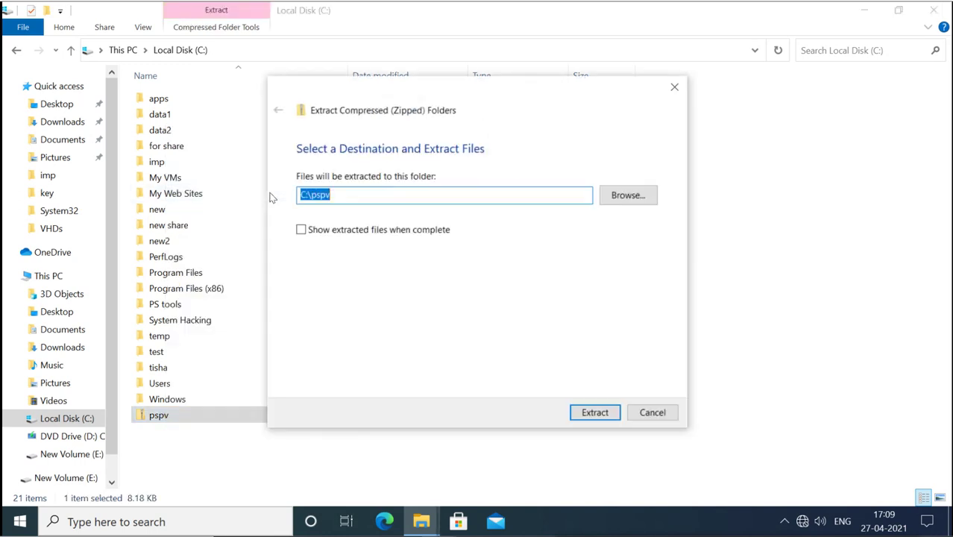
click(595, 413)
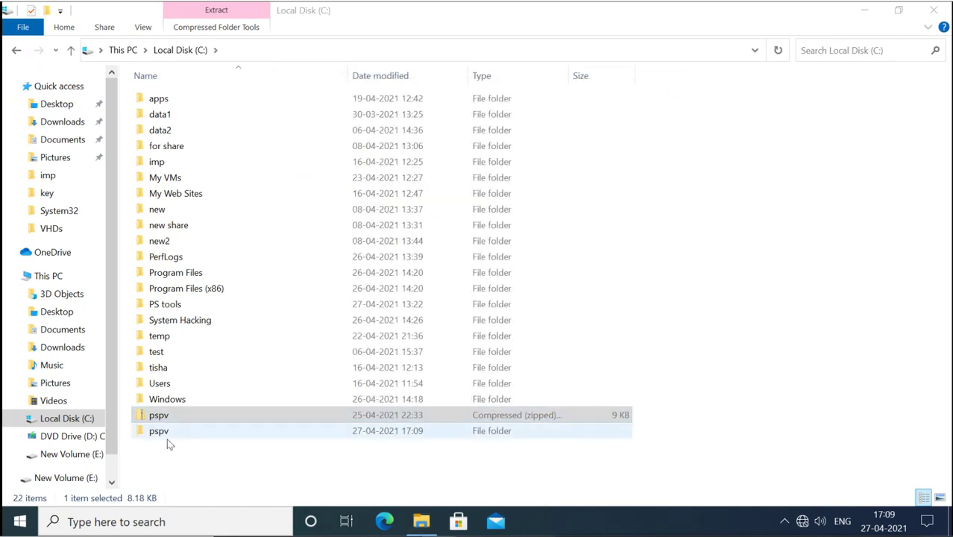
double_click(166, 433)
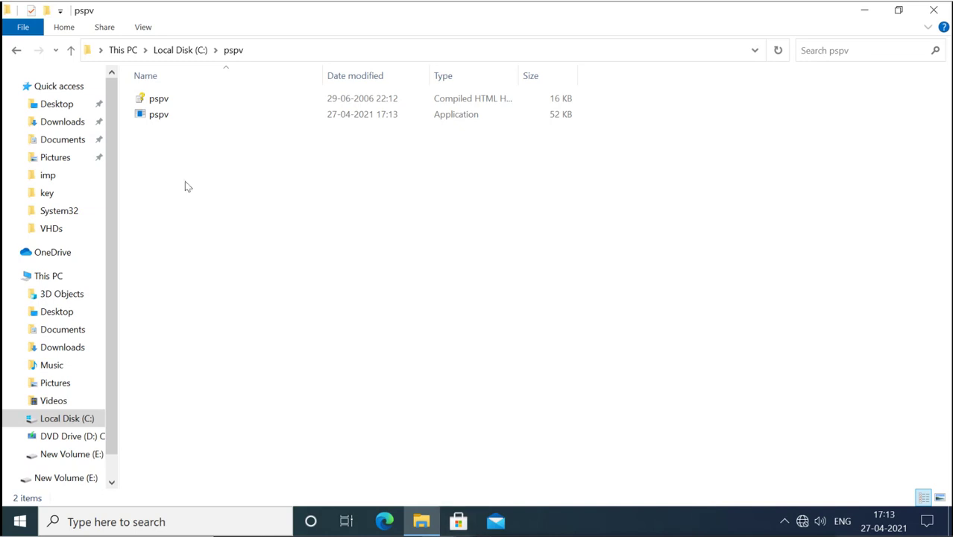
Select pspv.exe in the file list, then search Windows for 'cmd'
click(158, 119)
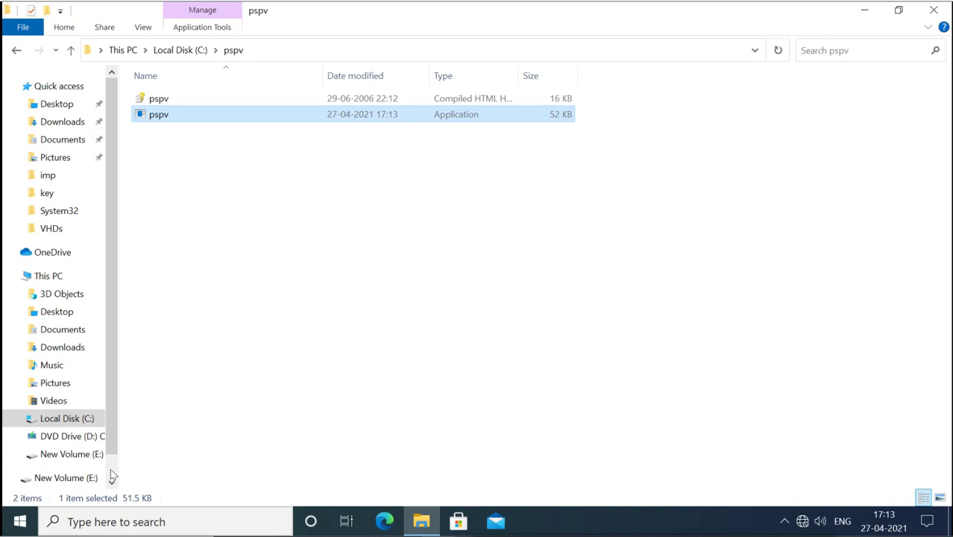
click(108, 520)
text(cmd)
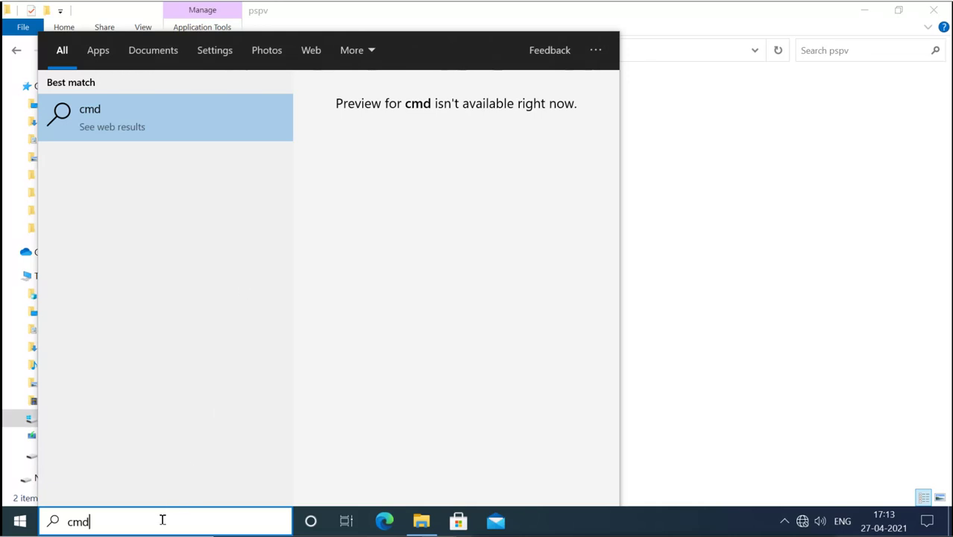
Launch cmd from the Run box as an administrator Command Prompt
key(super+r)
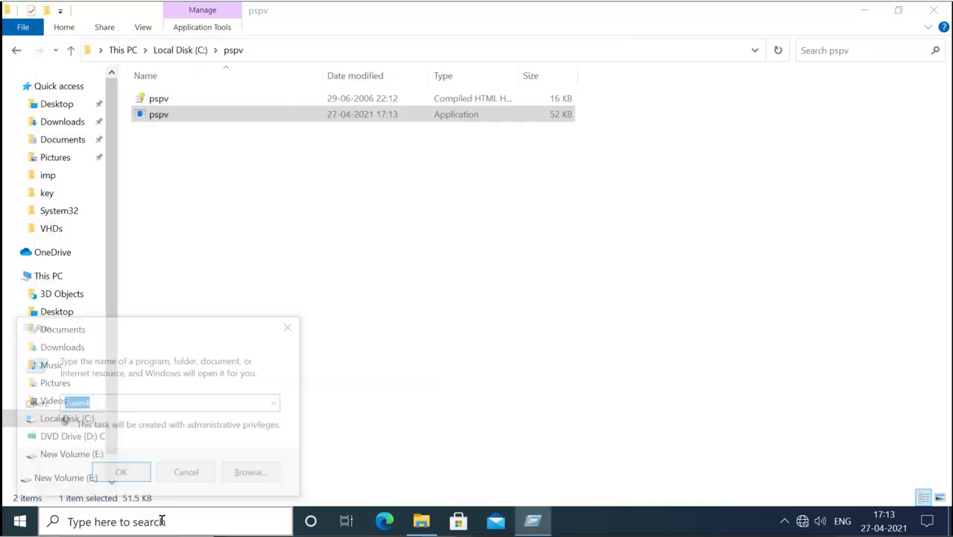
text(cmd)
key(Return)
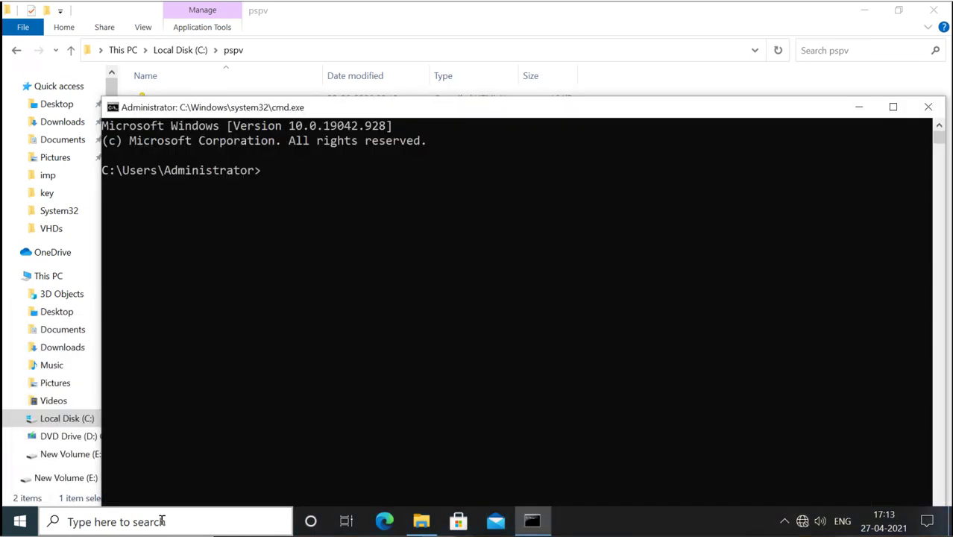
Move the Command Prompt window up, then change directory to C:\pspv using cd\ and cd pspv
drag(477, 109, 432, 56)
text(cd\)
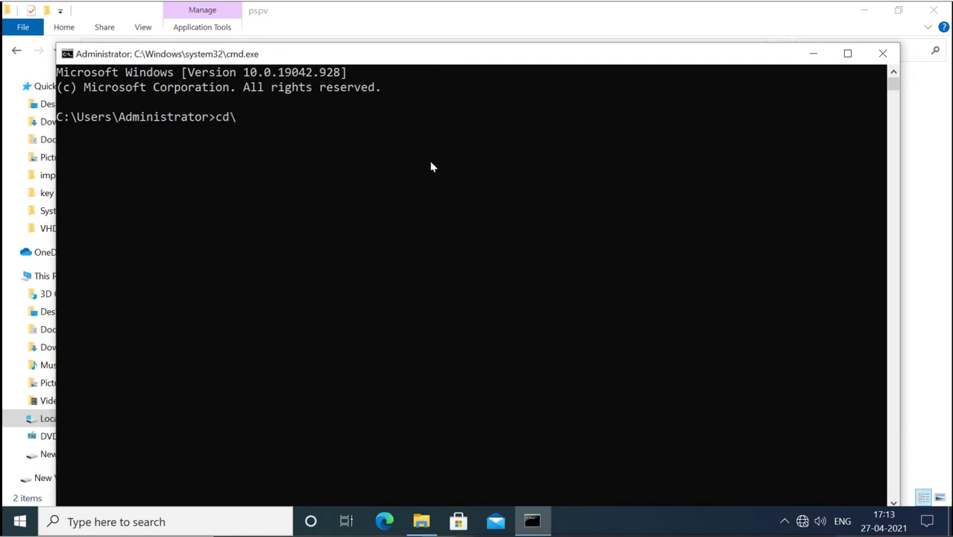
key(Return)
text(cd pspv)
key(Return)
Enter 'pspv.exe /stext ps.txt' at the prompt without running it
text(pspv.chm)
key(Tab)
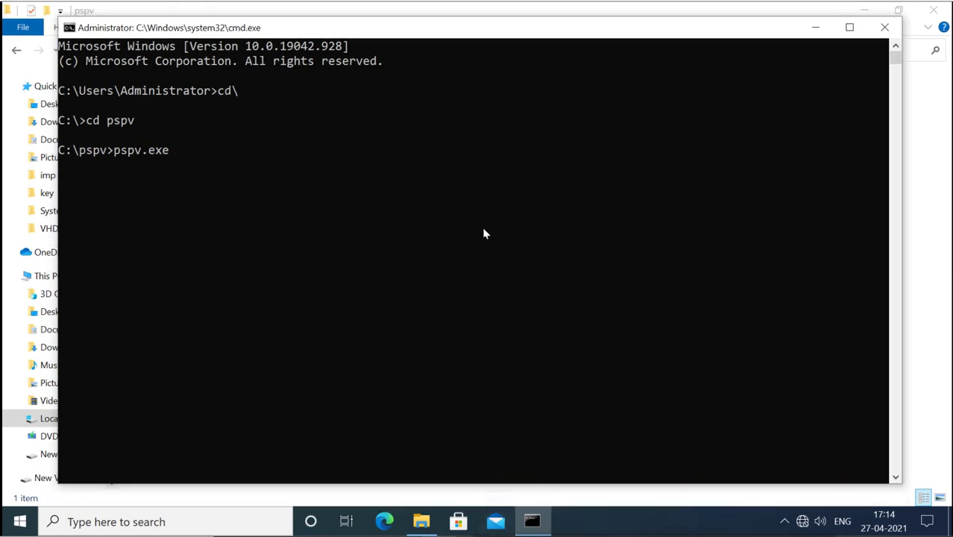
text(/stext ps.txt)
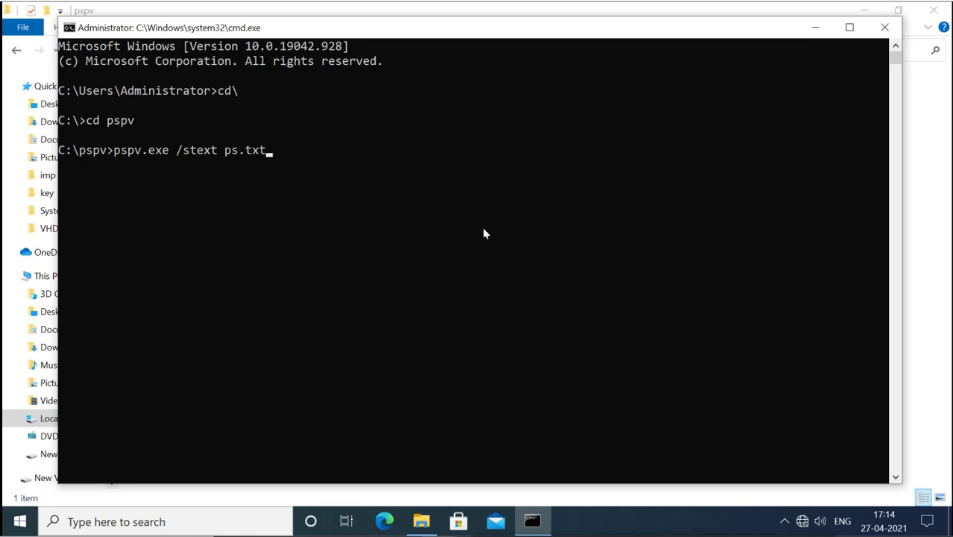
Run pspv.exe /stext ps.txt in C:\pspv, then recall the command and trim its end
key(Return)
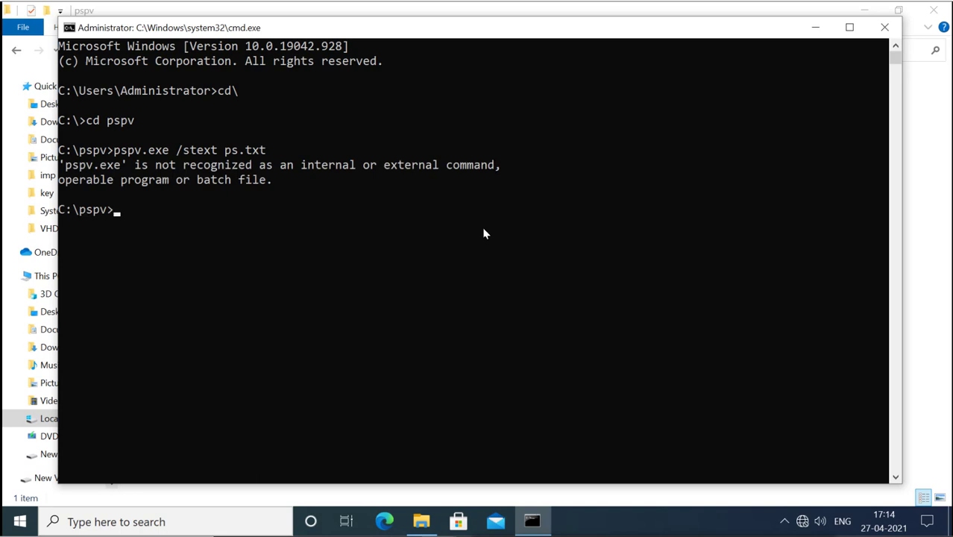
key(Up)
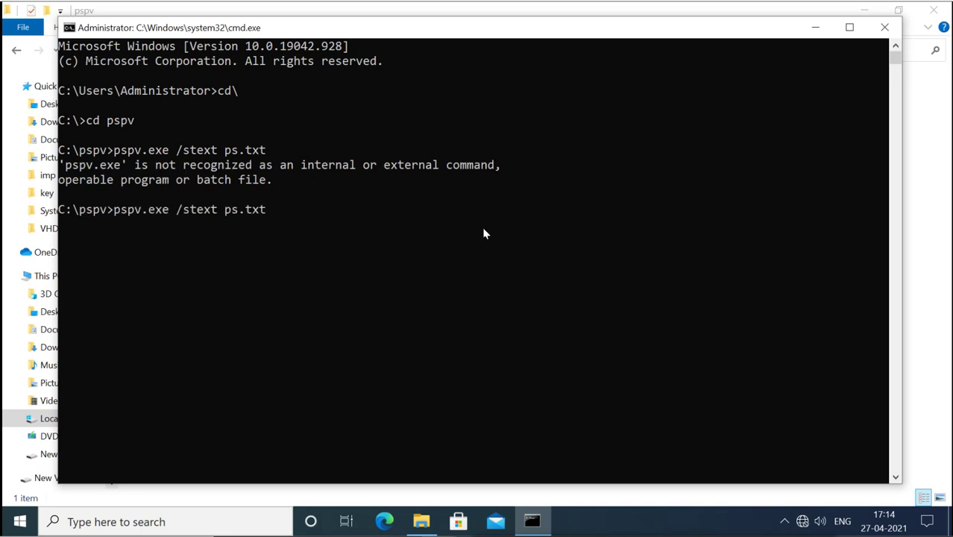
key(BackSpace)
key(BackSpace)
key(BackSpace)
key(BackSpace)
key(BackSpace)
key(BackSpace)
key(BackSpace)
key(BackSpace)
key(BackSpace)
key(BackSpace)
key(BackSpace)
key(BackSpace)
key(BackSpace)
key(BackSpace)
key(BackSpace)
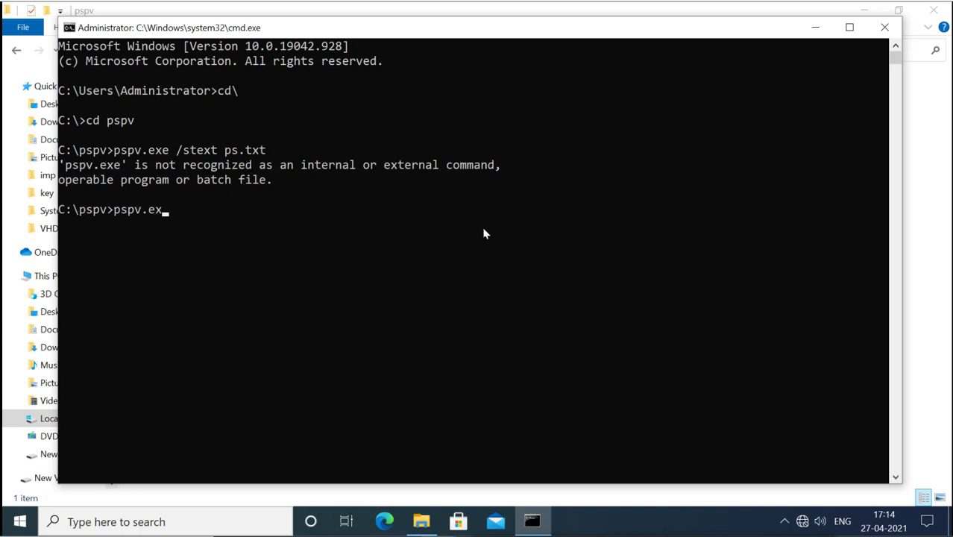
Edit the end of the recalled command, trying a .chm extension
key(BackSpace)
key(BackSpace)
text(chm)
key(BackSpace)
key(BackSpace)
key(BackSpace)
key(BackSpace)
text(.chm)
key(BackSpace)
key(BackSpace)
key(BackSpace)
key(BackSpace)
key(BackSpace)
key(BackSpace)
key(BackSpace)
key(BackSpace)
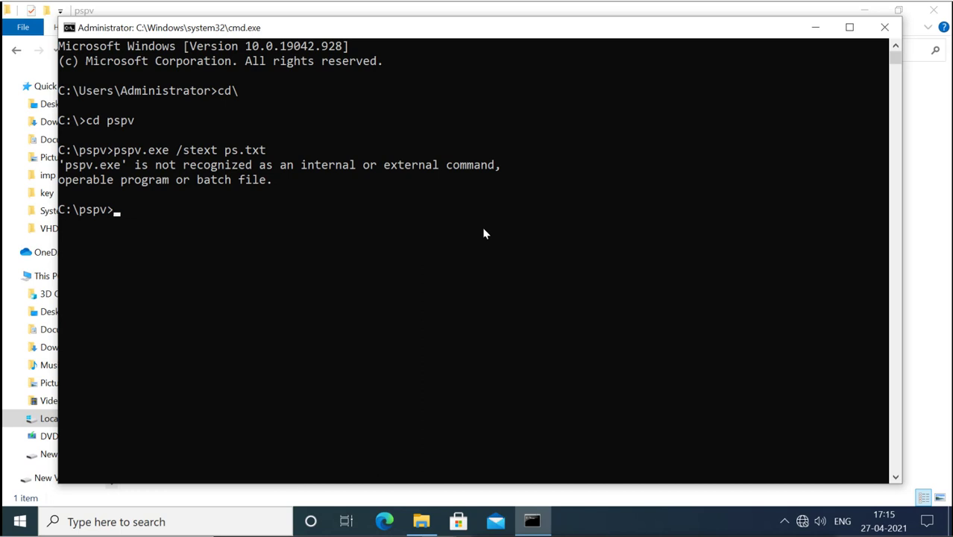
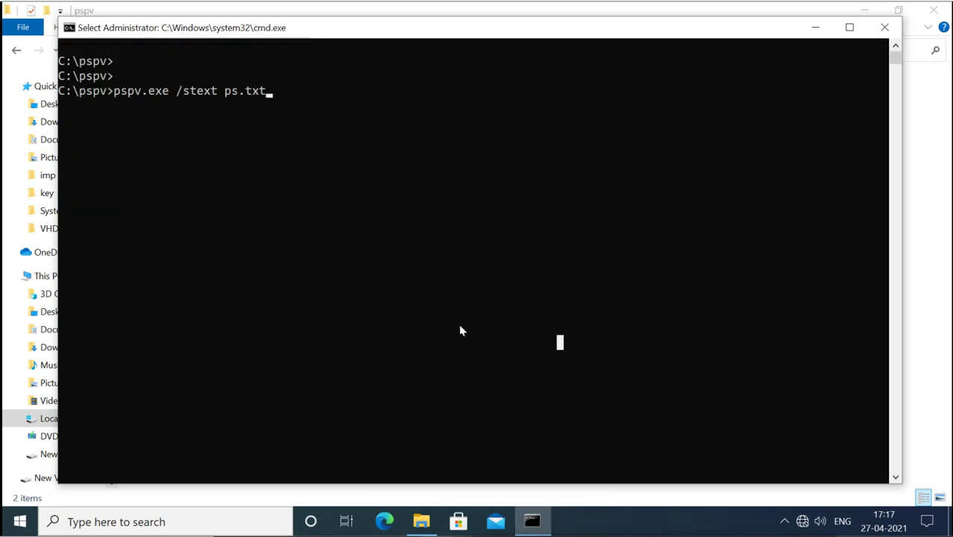
Run pspv.exe /stext ps.txt from C:\pspv and highlight the output file name ps.txt
key(Escape)
key(Return)
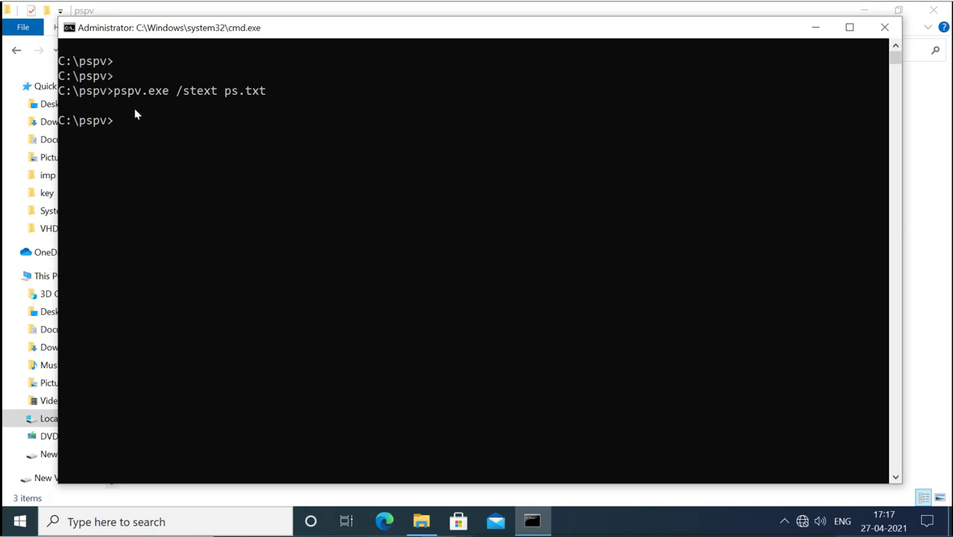
drag(225, 91, 266, 92)
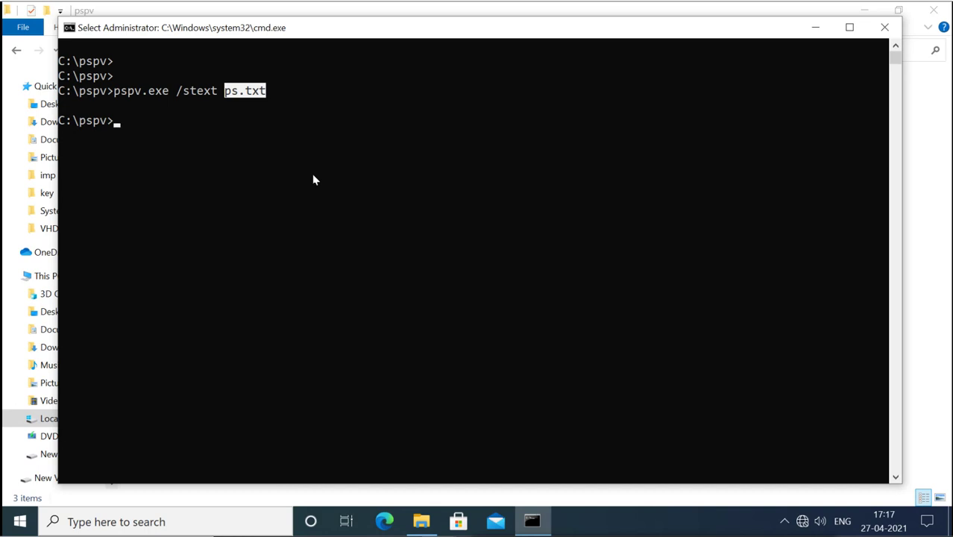
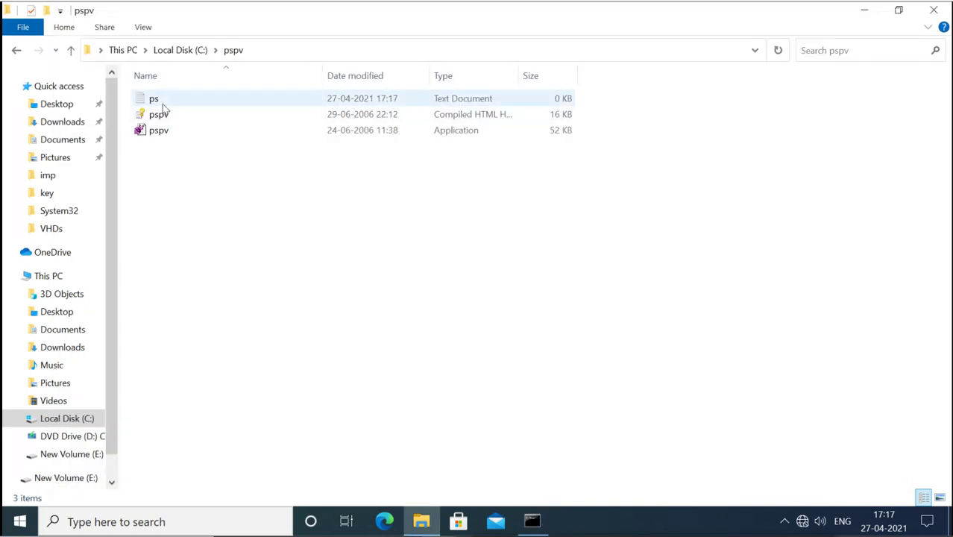
double_click(162, 101)
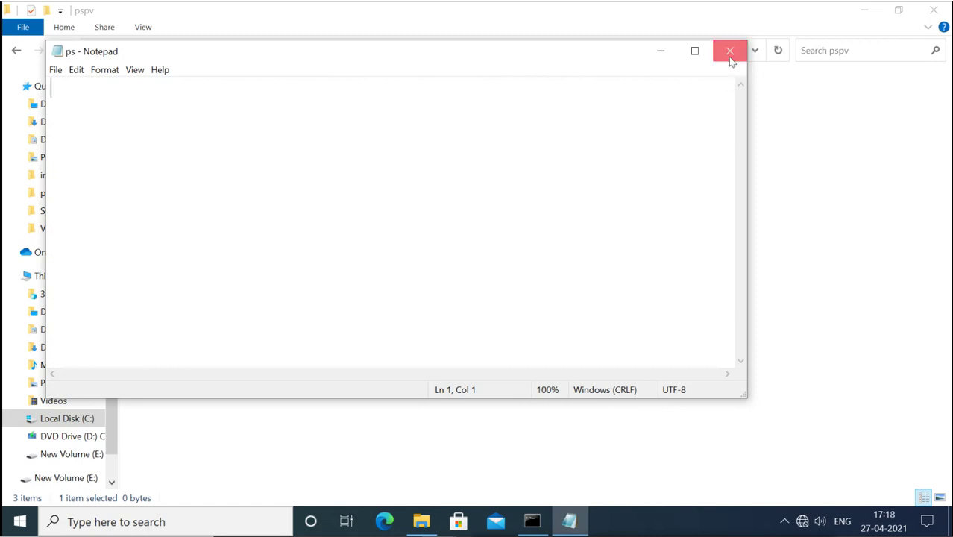
click(730, 54)
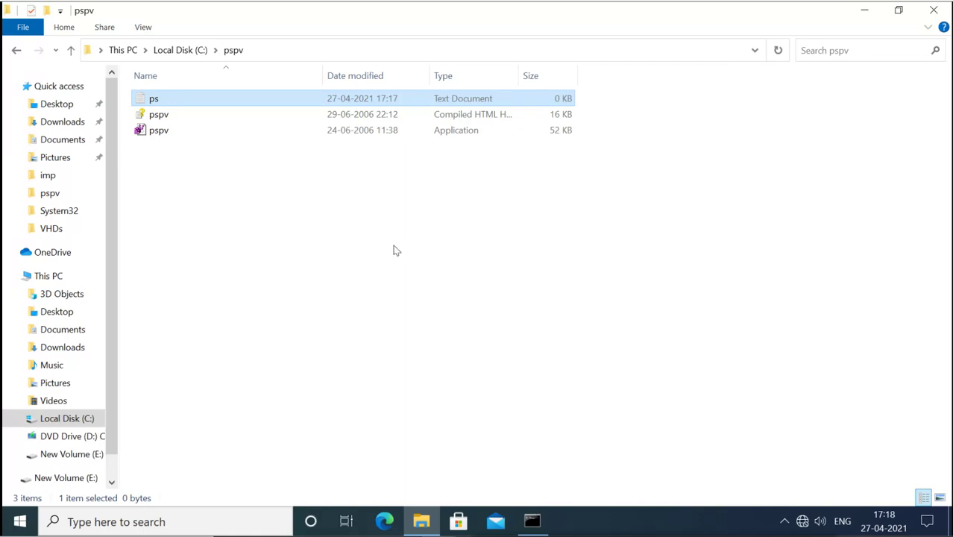